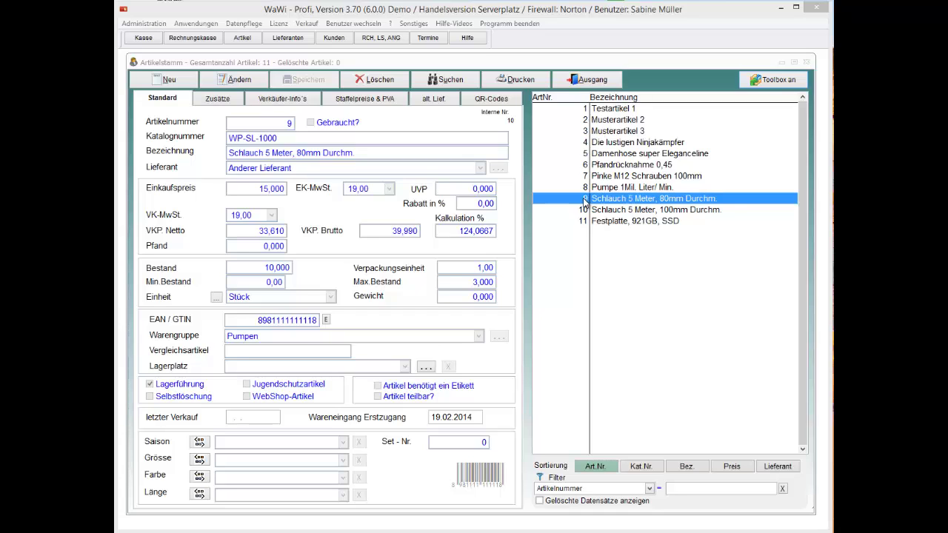
Review the stock comparison (Gegenüberstellung) for the article "Schlauch 5 Meter, 80mm Durchm." and return to the article master.
right_click(585, 201)
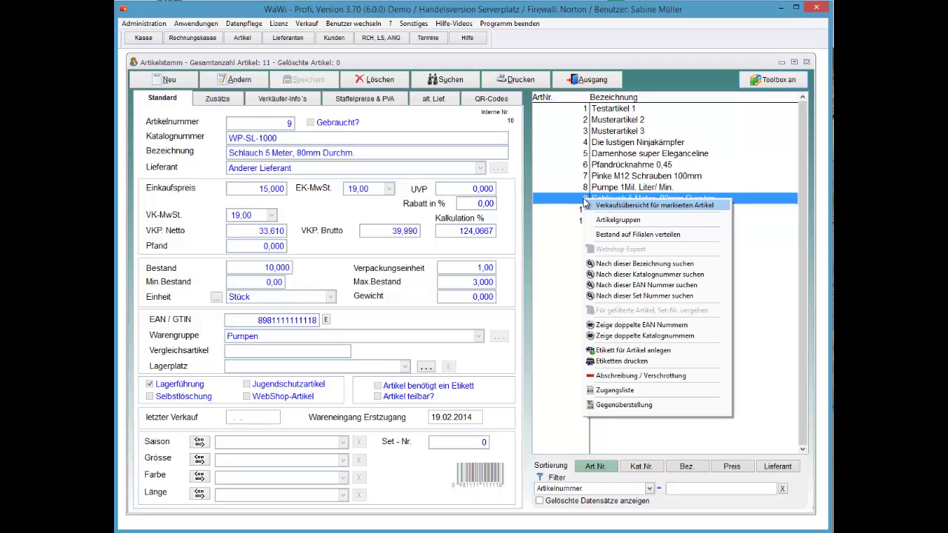
key("Down")
key("Down")
key("Down")
key("Down")
key("Down")
key("Down")
key("Down")
key("Down")
key("Down")
key("Down")
key("Down")
key("Down")
key("Down")
key("Return")
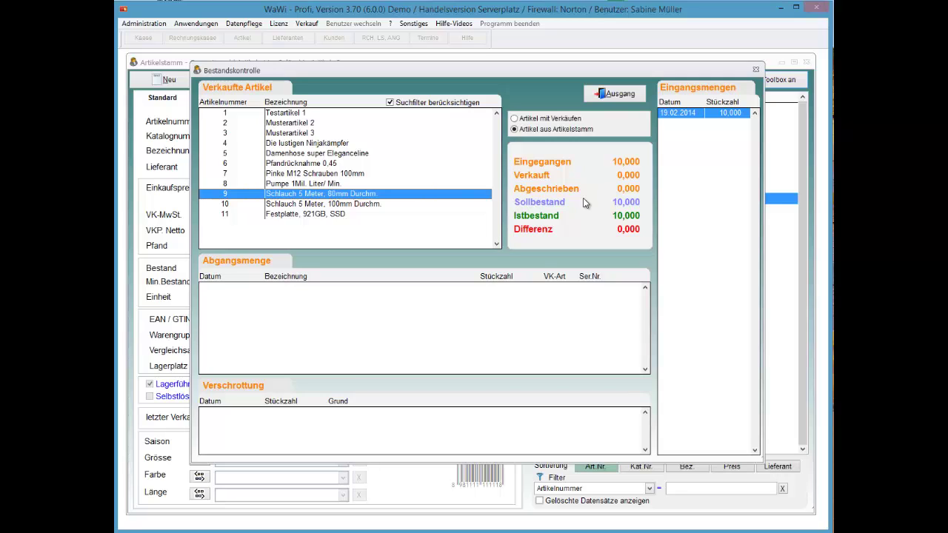
key("Escape")
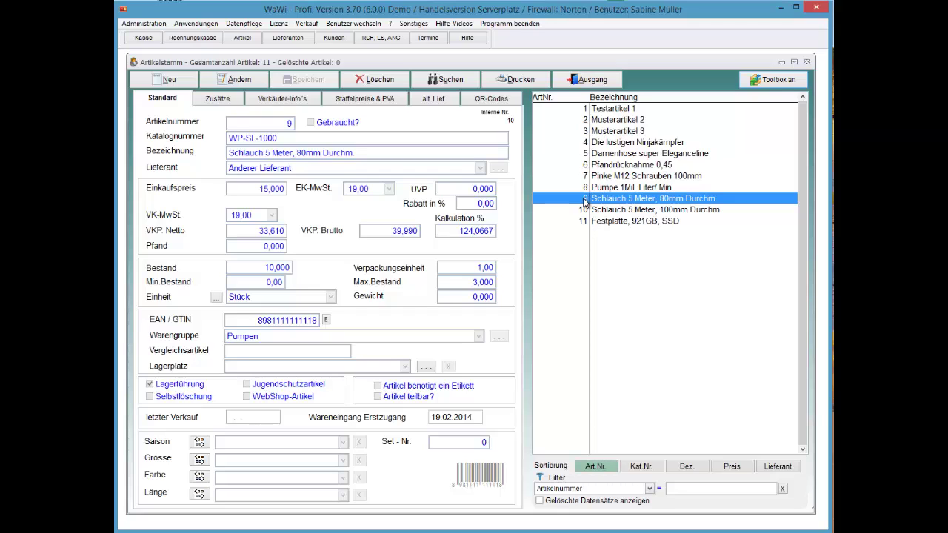
right_click(583, 200)
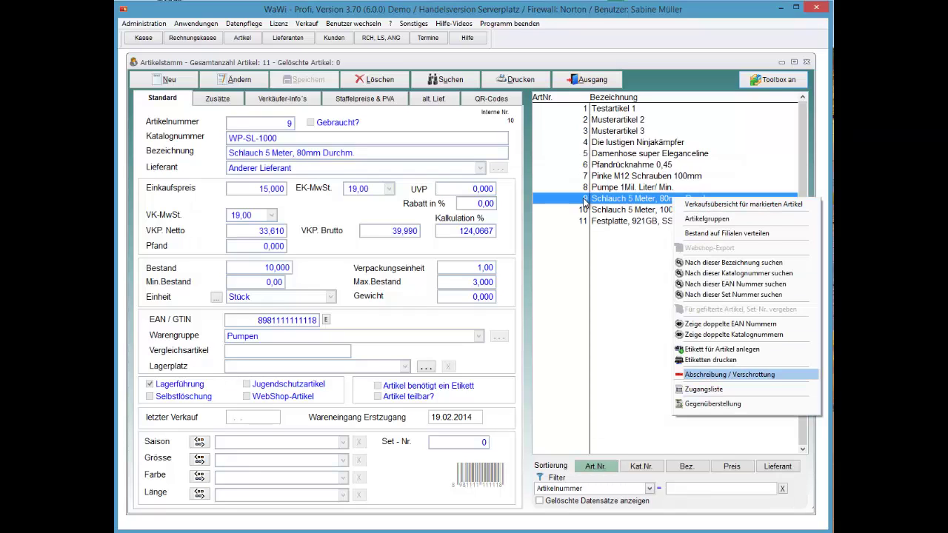
key("Down")
key("Down")
key("Down")
key("Escape")
Open the toolbox's write-off function (Abschreibung) for "Schlauch 5 Meter, 80mm Durchm." and start a new write-off.
key("F12")
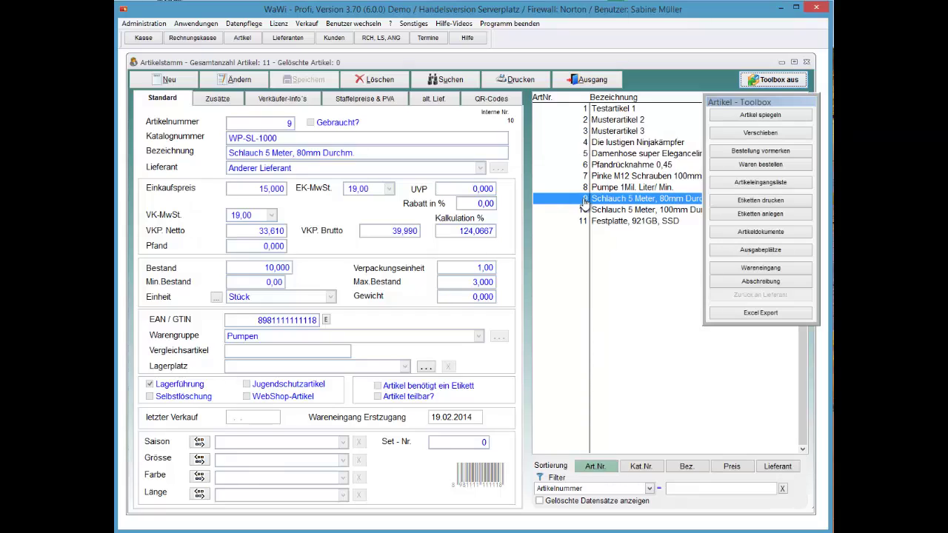
key("Down")
key("Down")
key("Return")
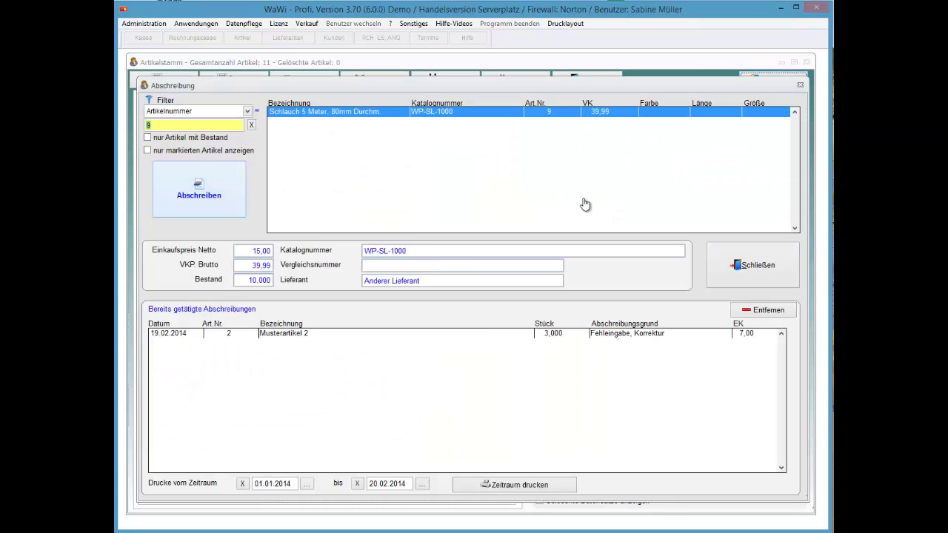
key("Return")
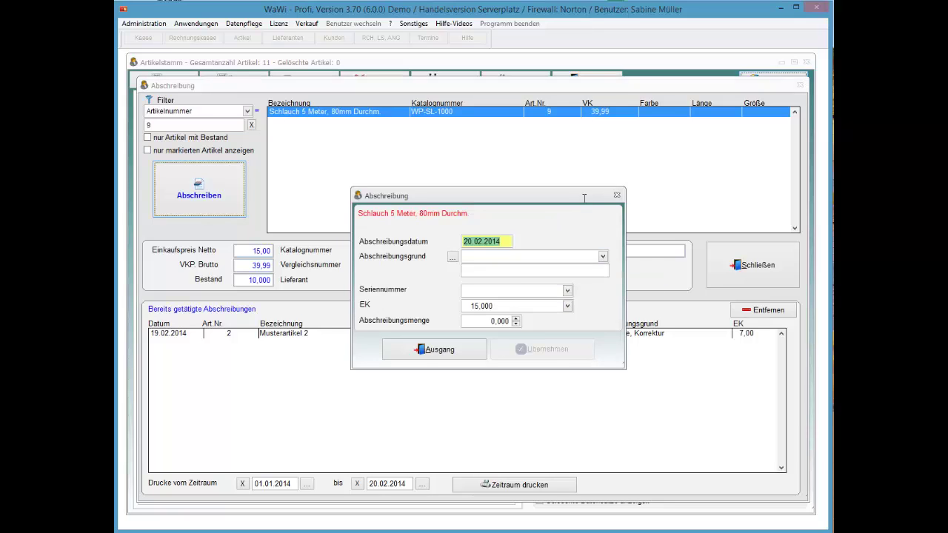
Look through the predefined write-off reasons available for the new write-off.
key("F4")
key("Escape")
key("F4")
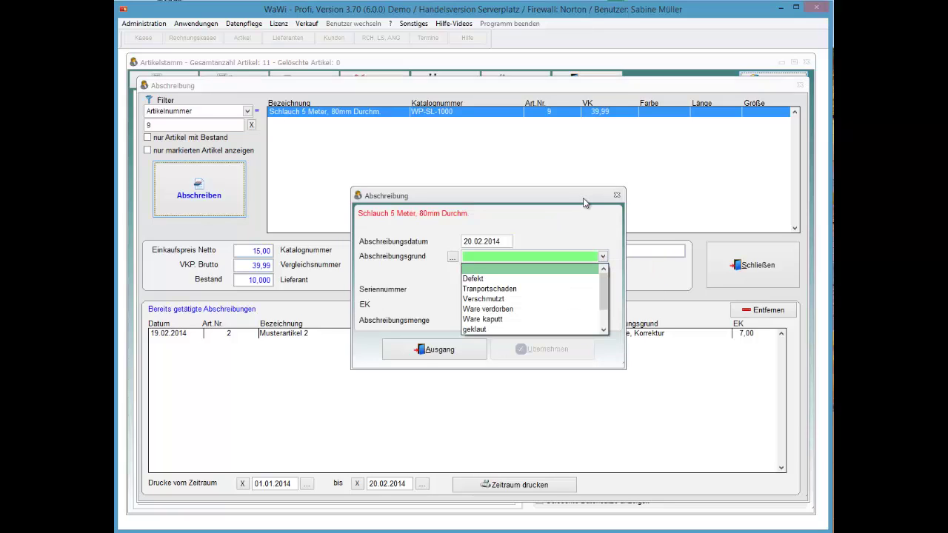
key("Down")
key("Down")
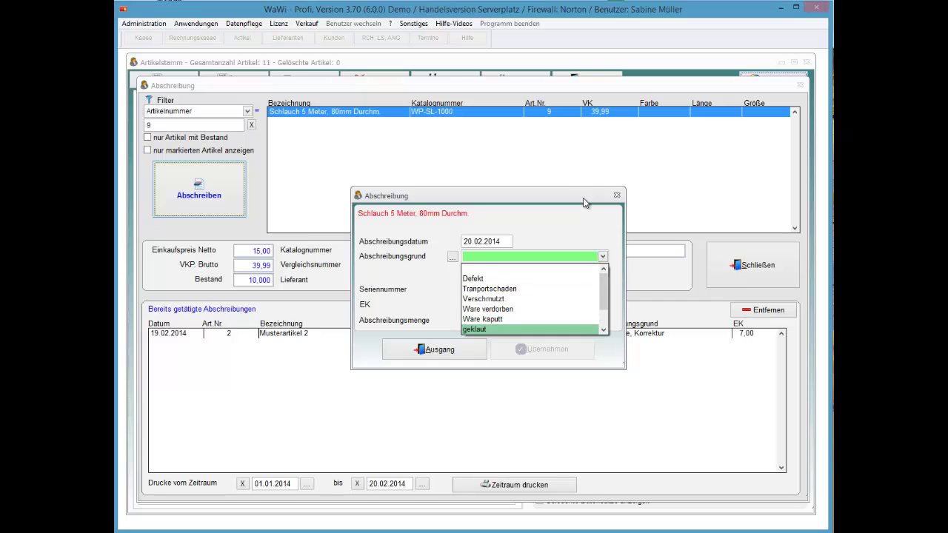
scroll(535, 299, "down", 3)
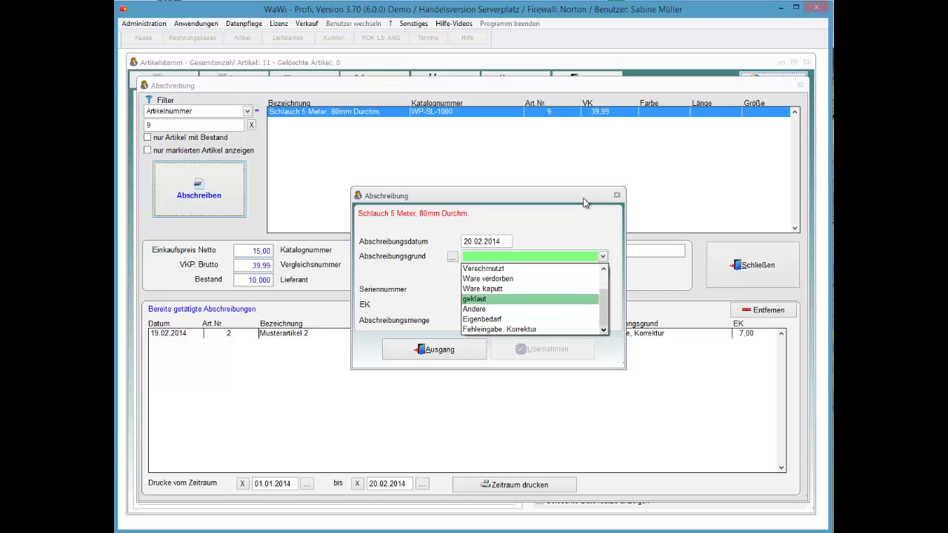
key("Down")
key("Down")
key("Up")
key("Up")
key("Up")
key("Up")
key("Up")
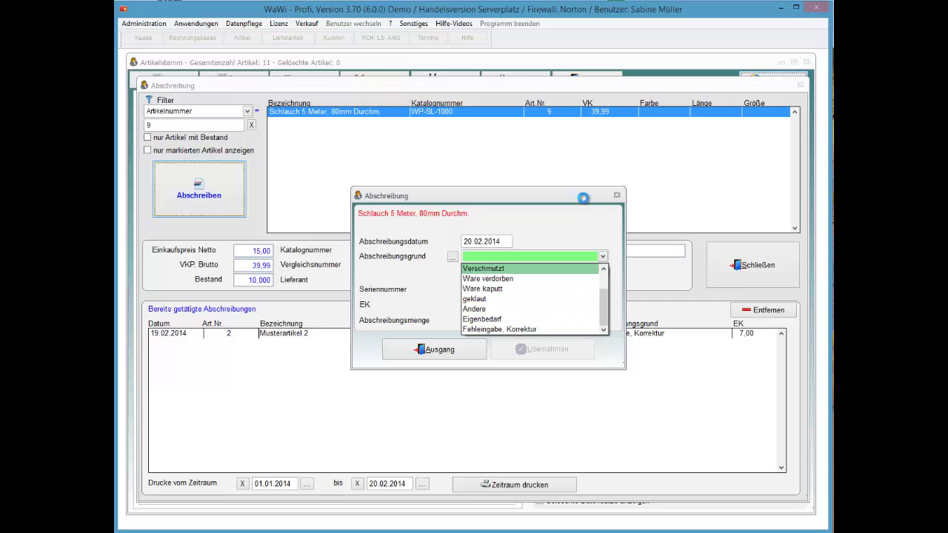
Add "Bruch" as a new entry at the end of the predefined write-off reasons and save them.
left_click(451, 257)
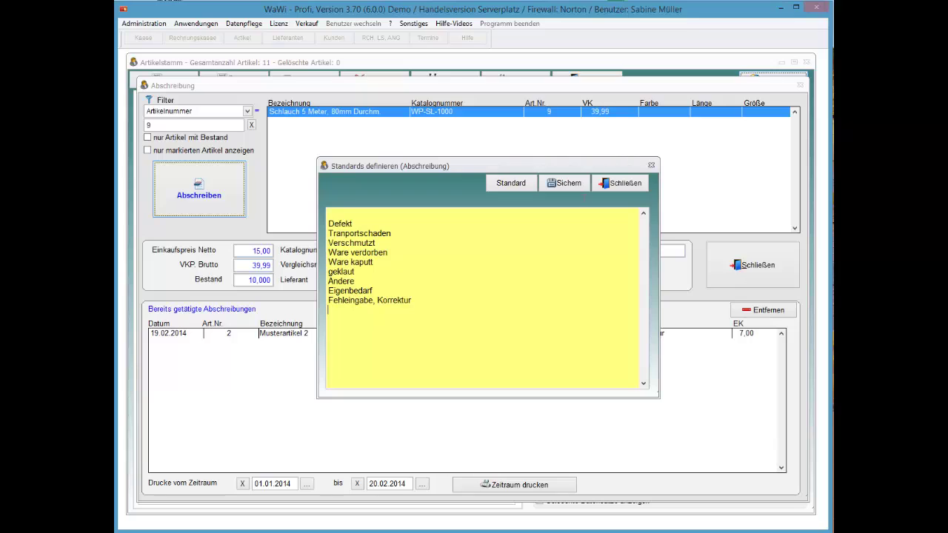
type("Bruch")
left_click(570, 183)
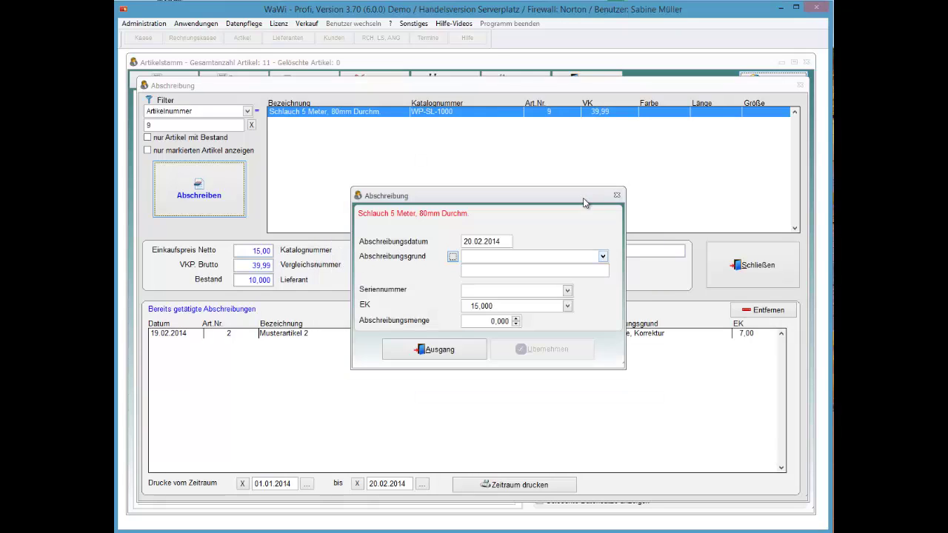
Choose "Bruch" as the write-off reason and extend its description to "Bruch 123456".
key("Tab")
key("alt+Down")
key("End")
key("Return")
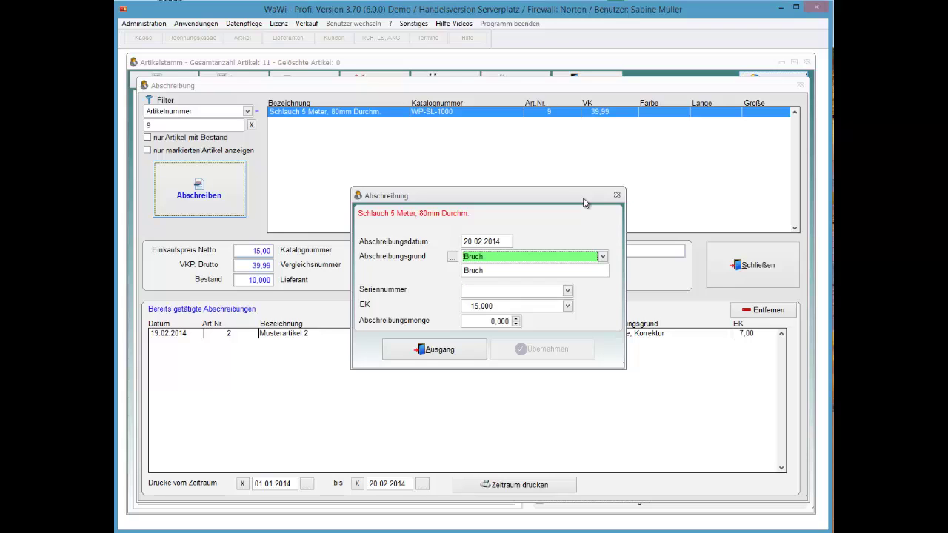
key("Tab")
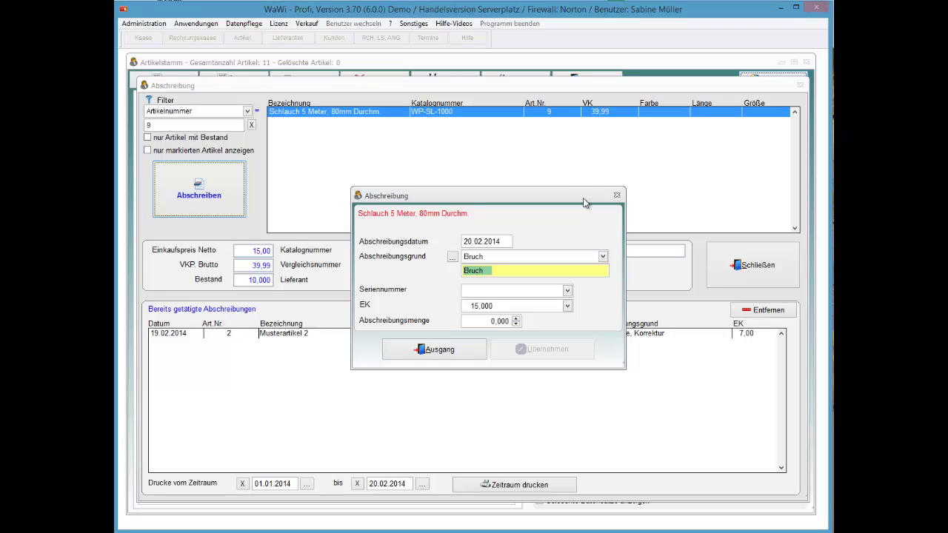
left_click(502, 270)
type("123456")
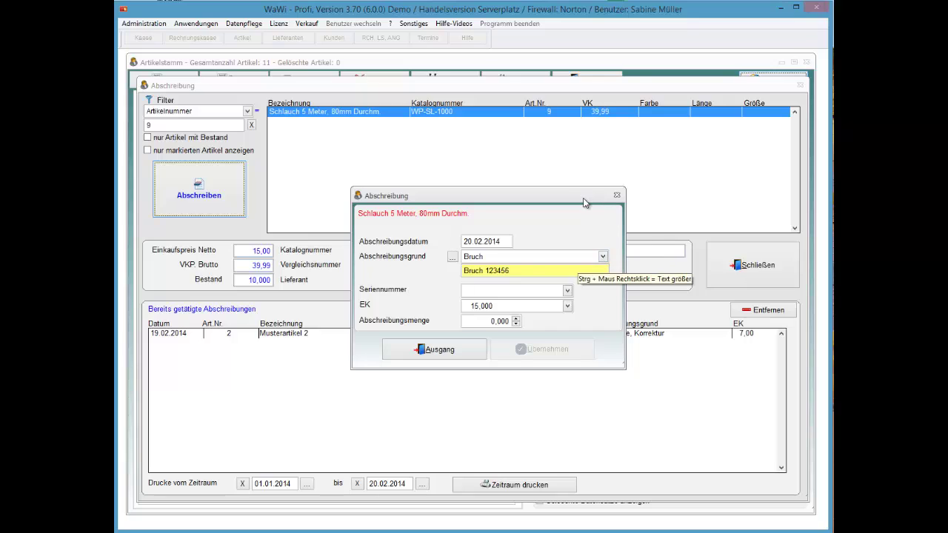
Book the write-off with purchase price 15,000 and quantity 2, and return to the article master.
key("Tab")
key("F4")
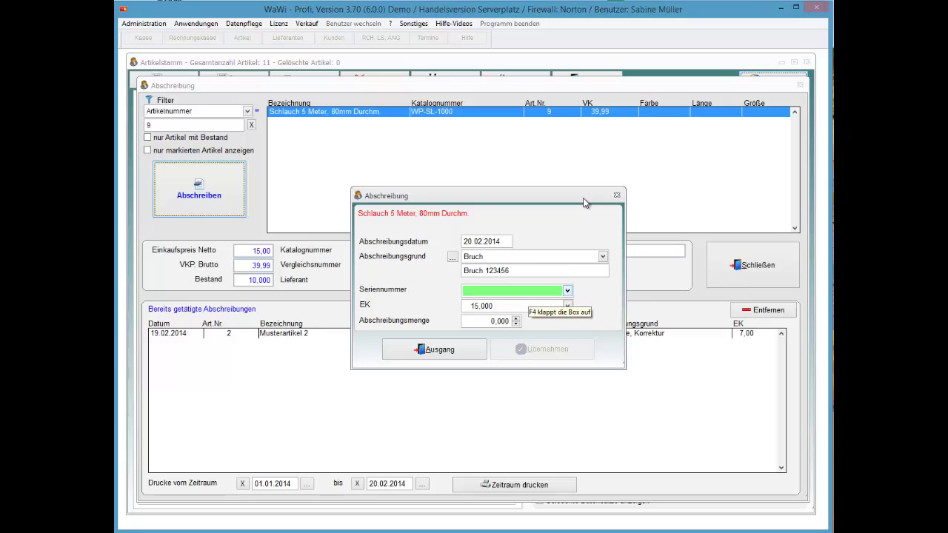
key("Tab")
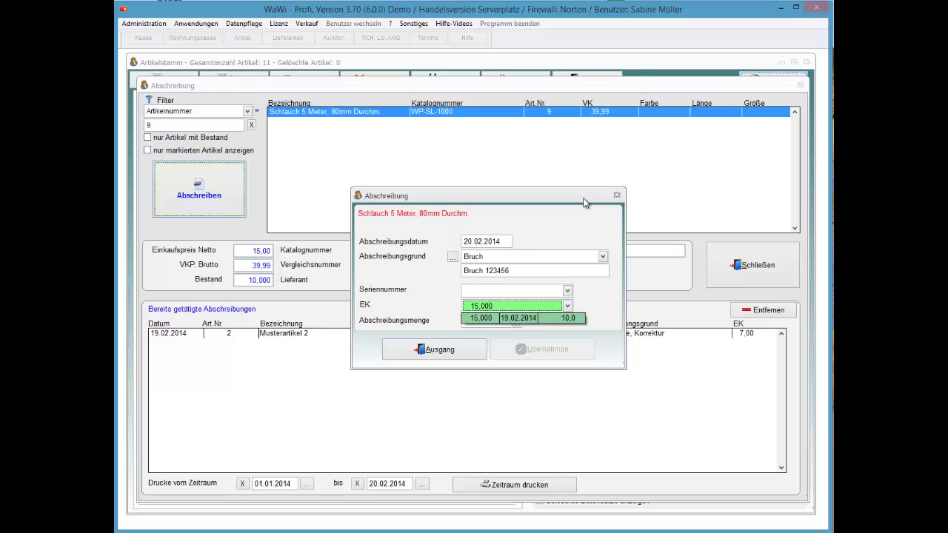
key("Return")
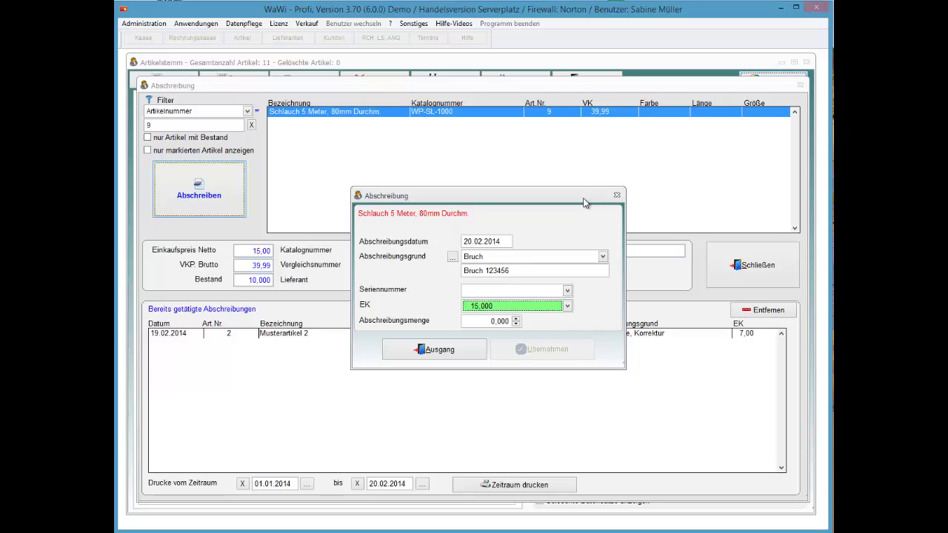
key("Return")
type("2")
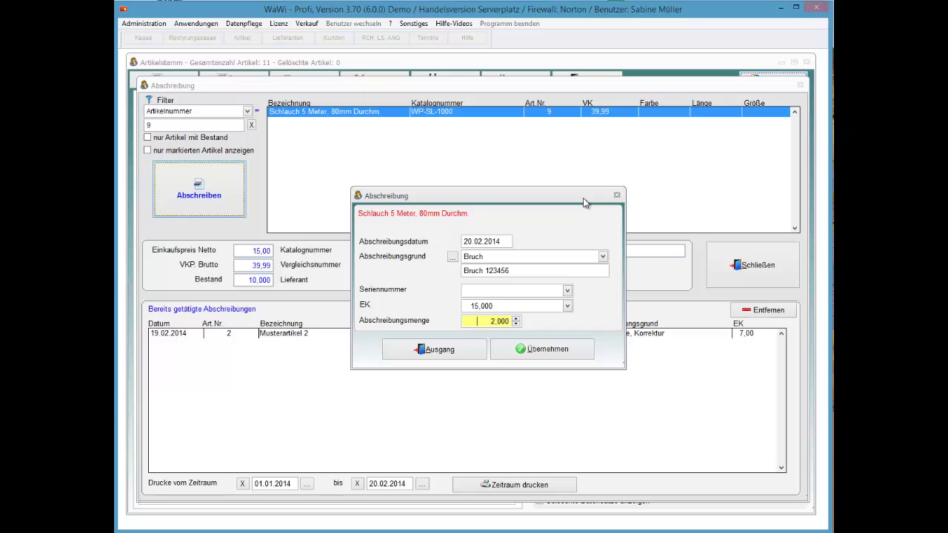
key("Return")
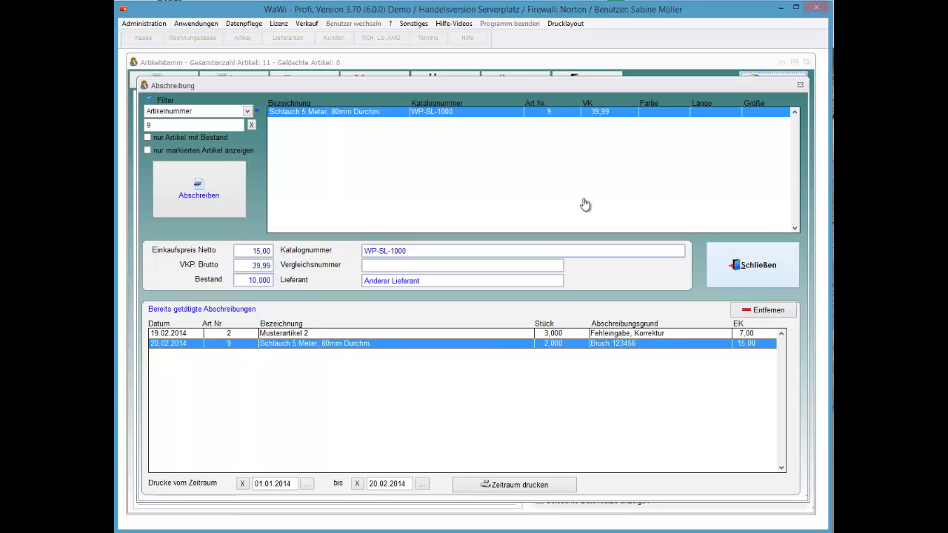
key("Return")
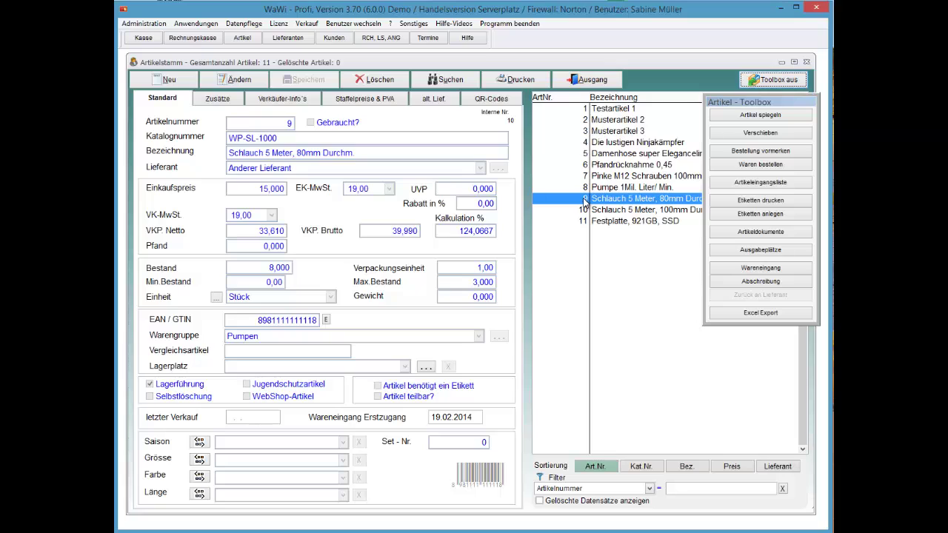
double_click(584, 199)
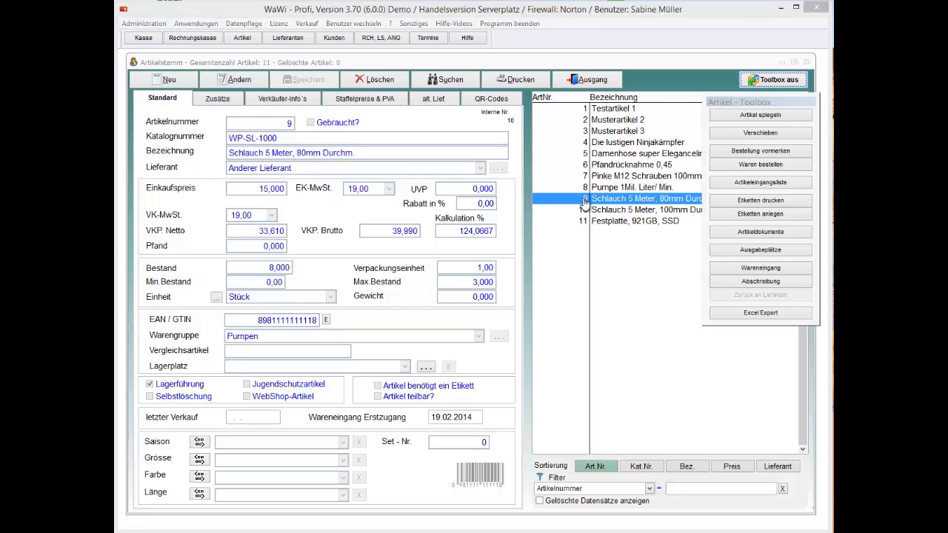